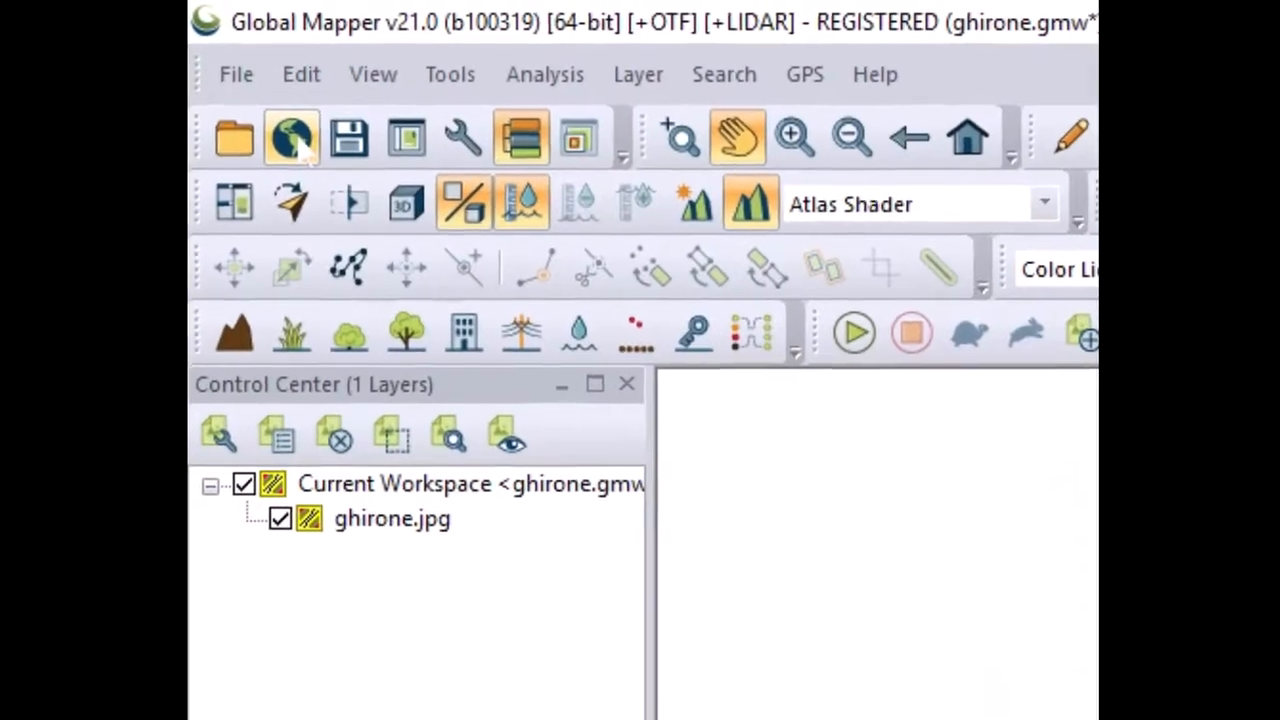
Download the ASTER GDEM v2 Worldwide Elevation Data (1 arc-second Resolution) for the current screen bounds
click(289, 150)
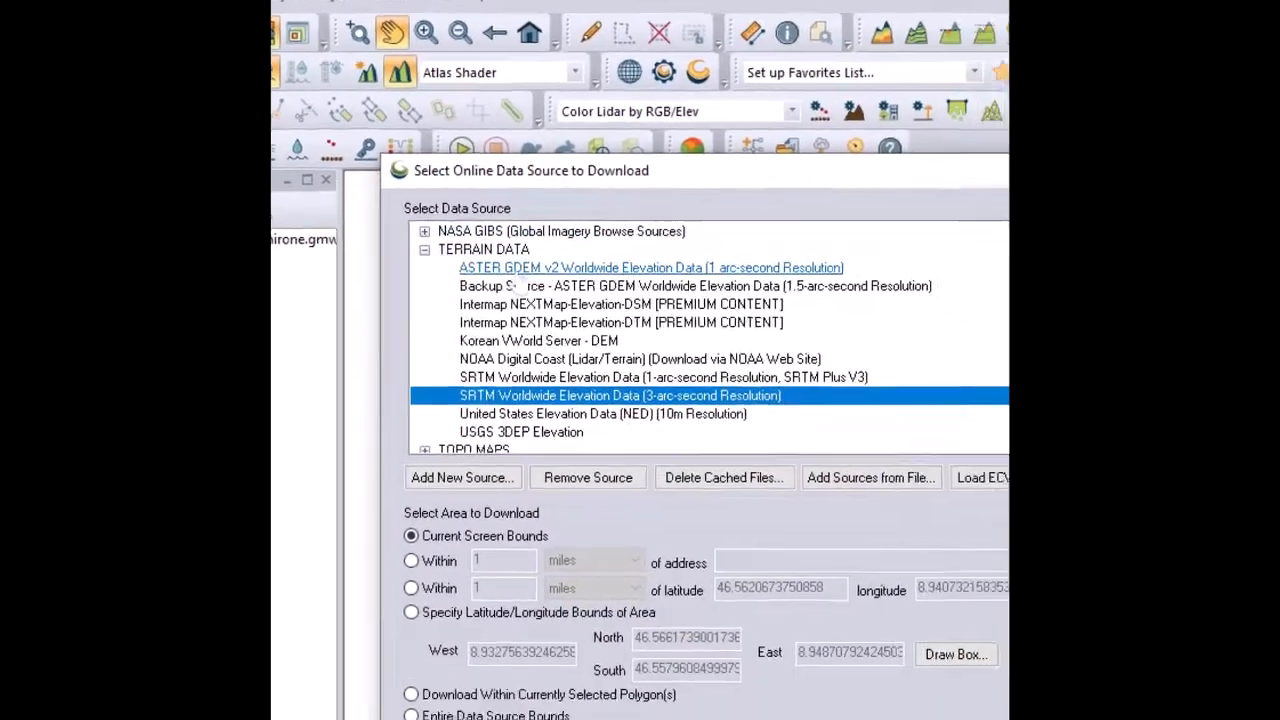
ctrl+click(575, 311)
click(410, 204)
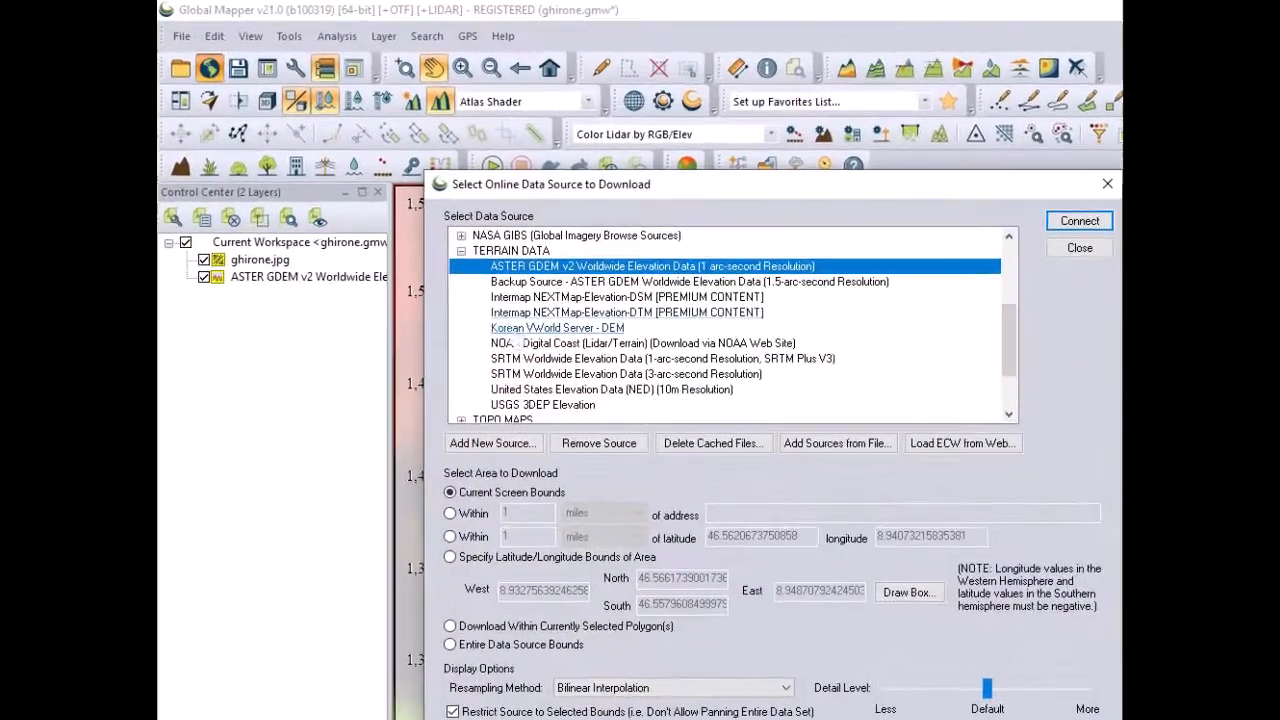
Download the SRTM Worldwide Elevation Data at 3-arc-second and 1-arc-second resolution as additional layers
ctrl+click(499, 323)
click(539, 375)
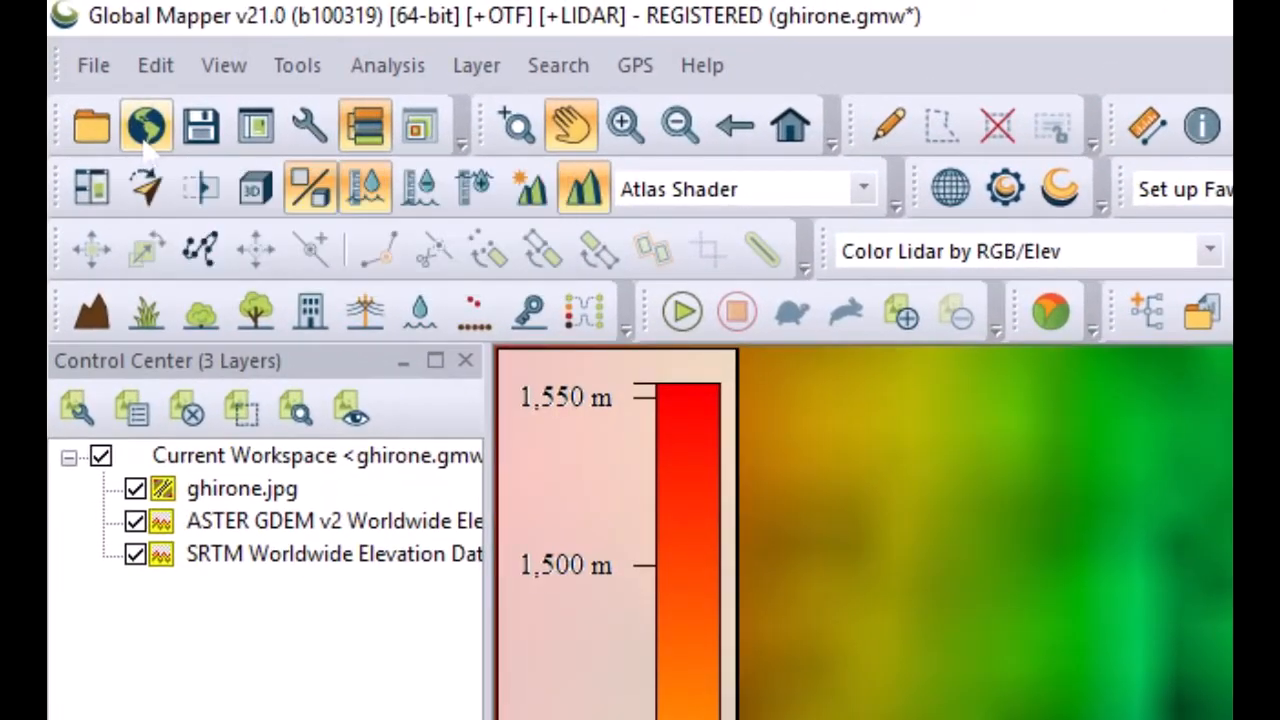
click(146, 132)
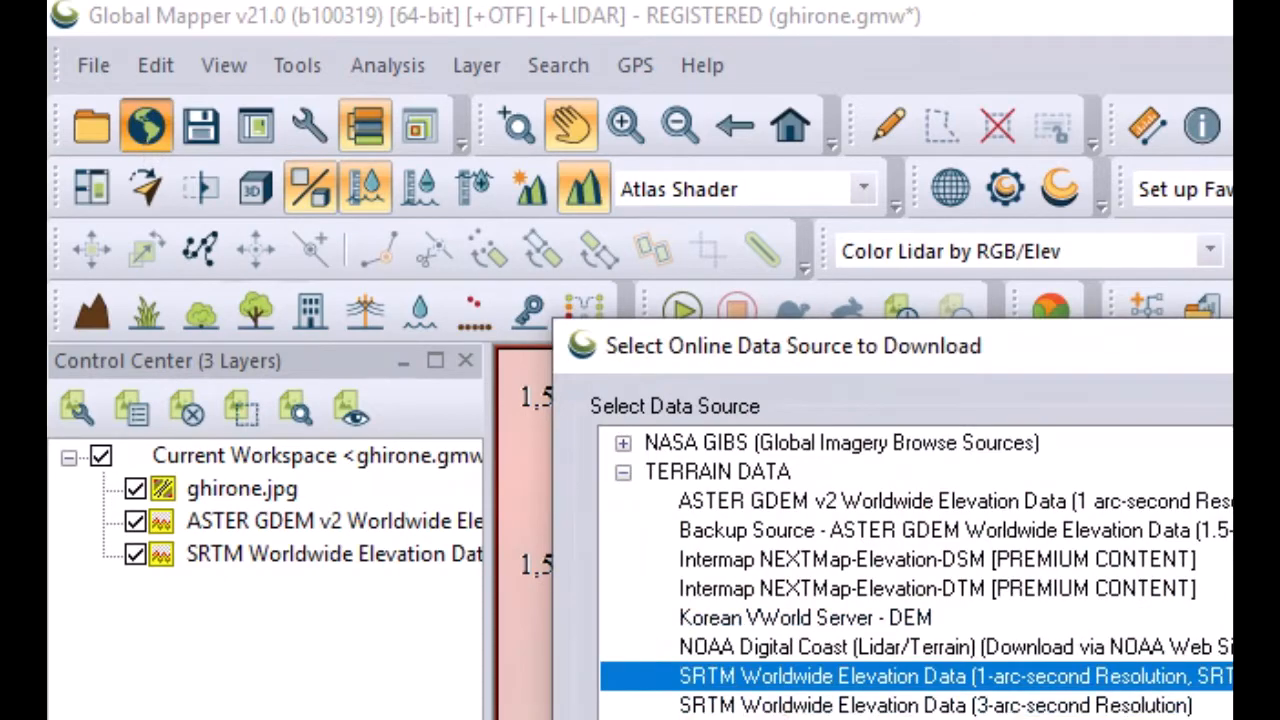
click(785, 705)
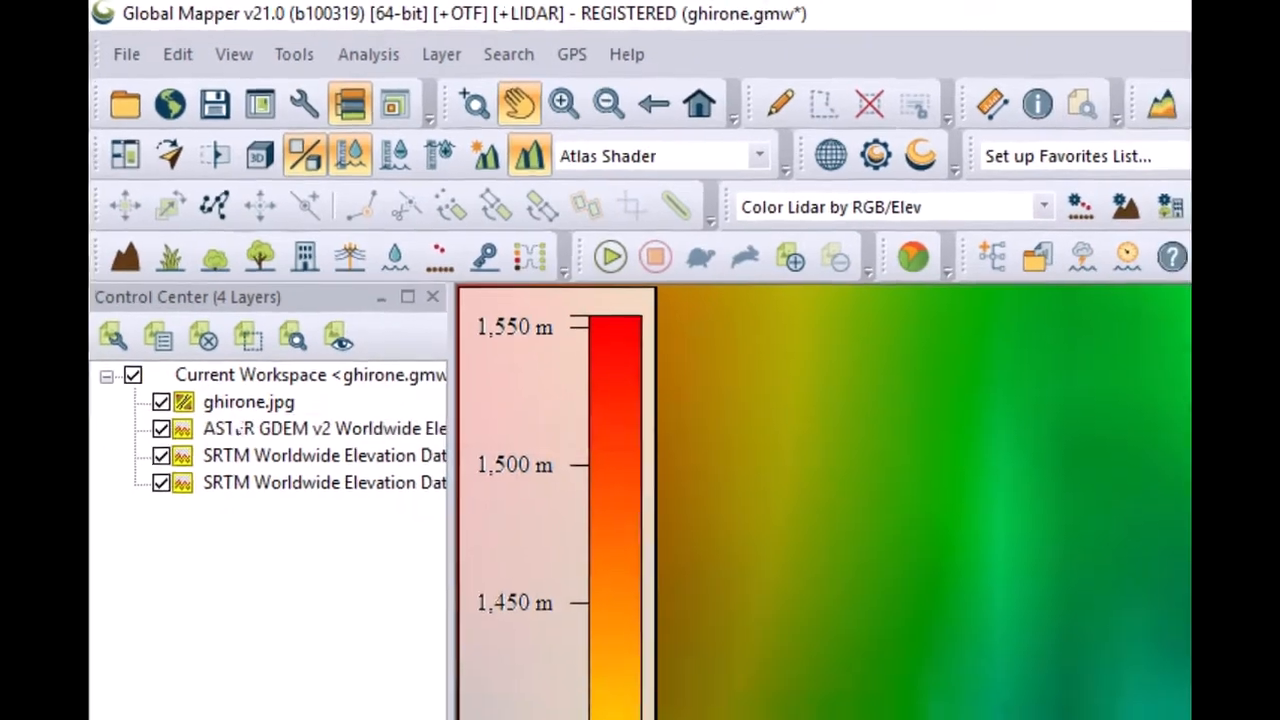
Move ghirone.jpg to the bottom of the layer list so the image draws above the elevation layers
click(245, 451)
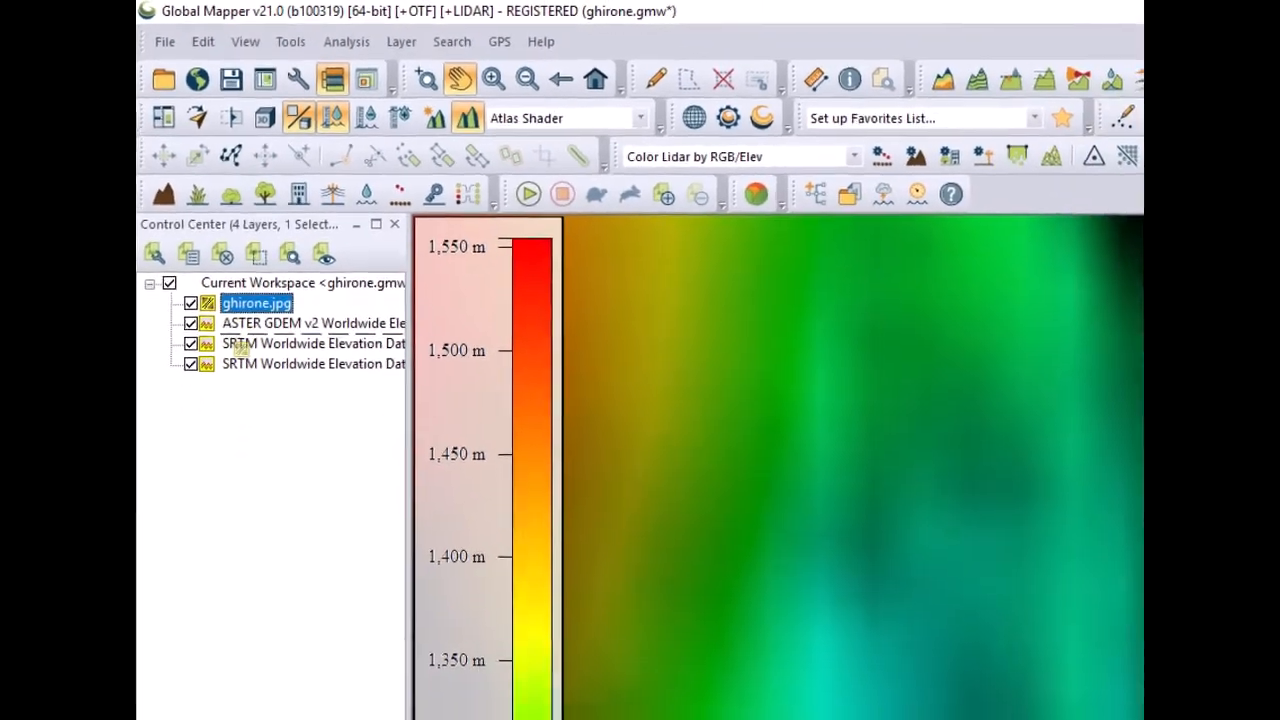
drag(241, 348, 247, 385)
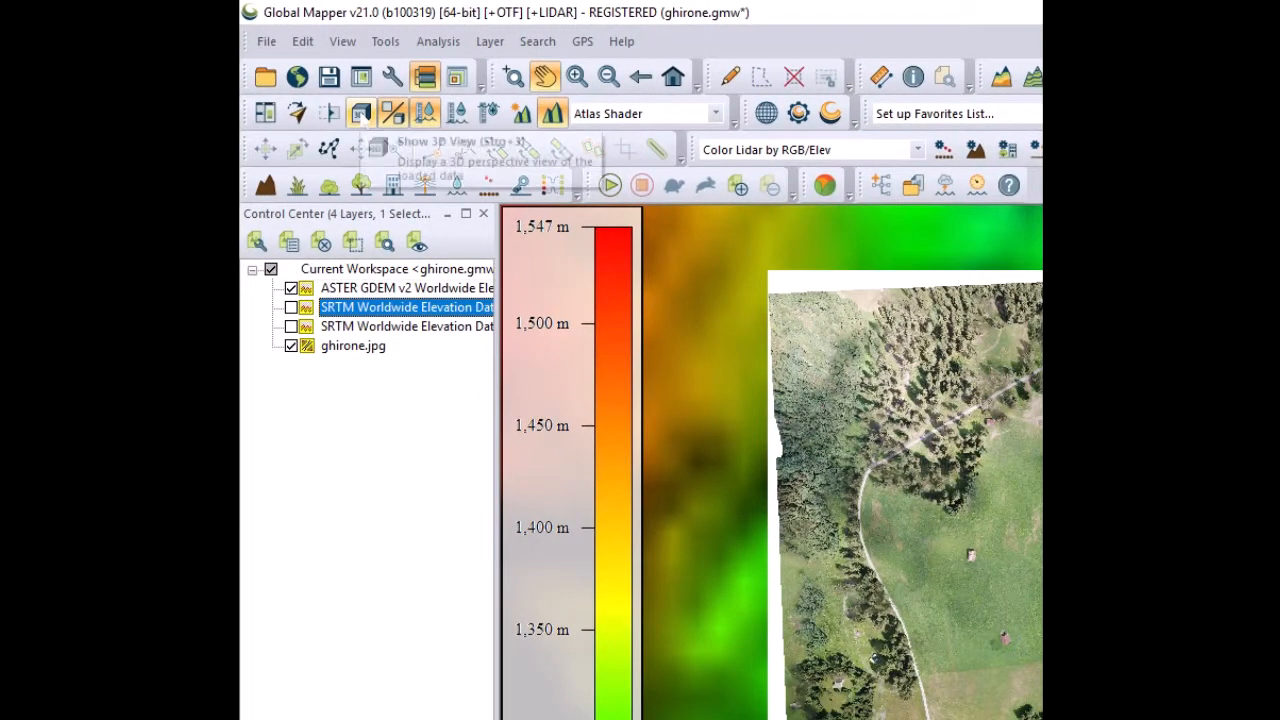
Open the 3D viewer and adjust the vertical exaggeration to 1.0000
click(361, 113)
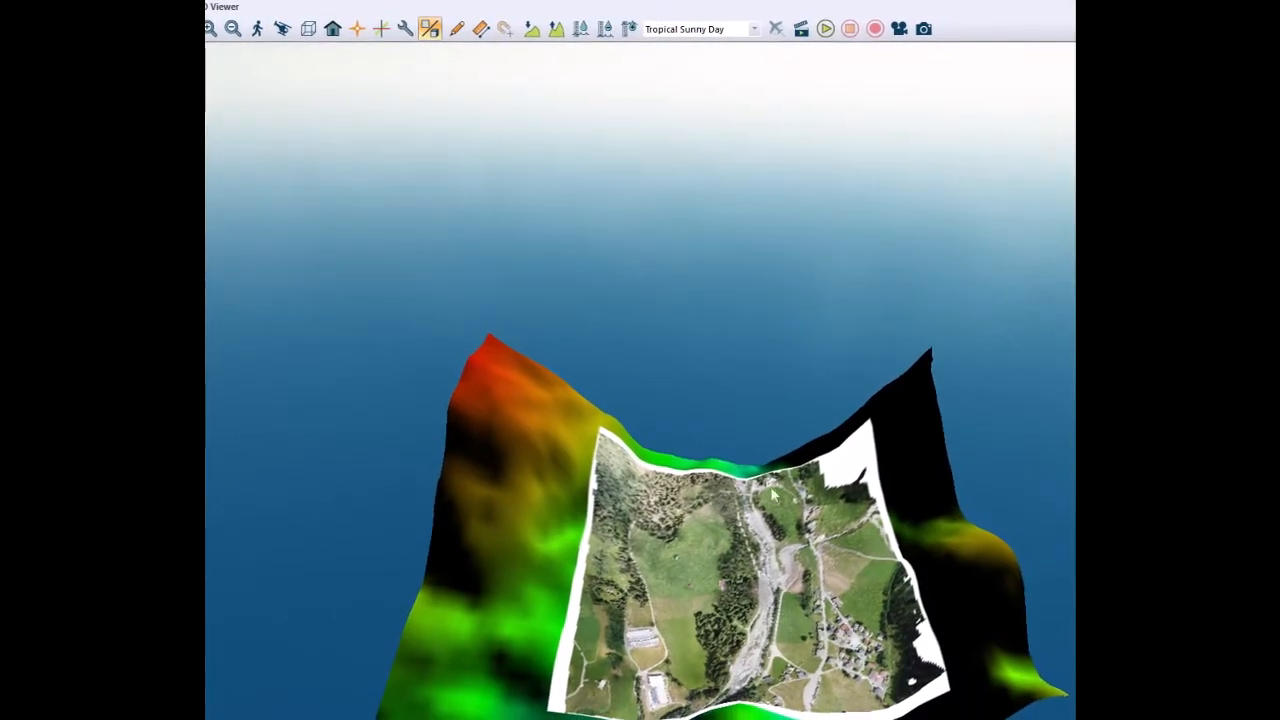
click(518, 34)
click(518, 34)
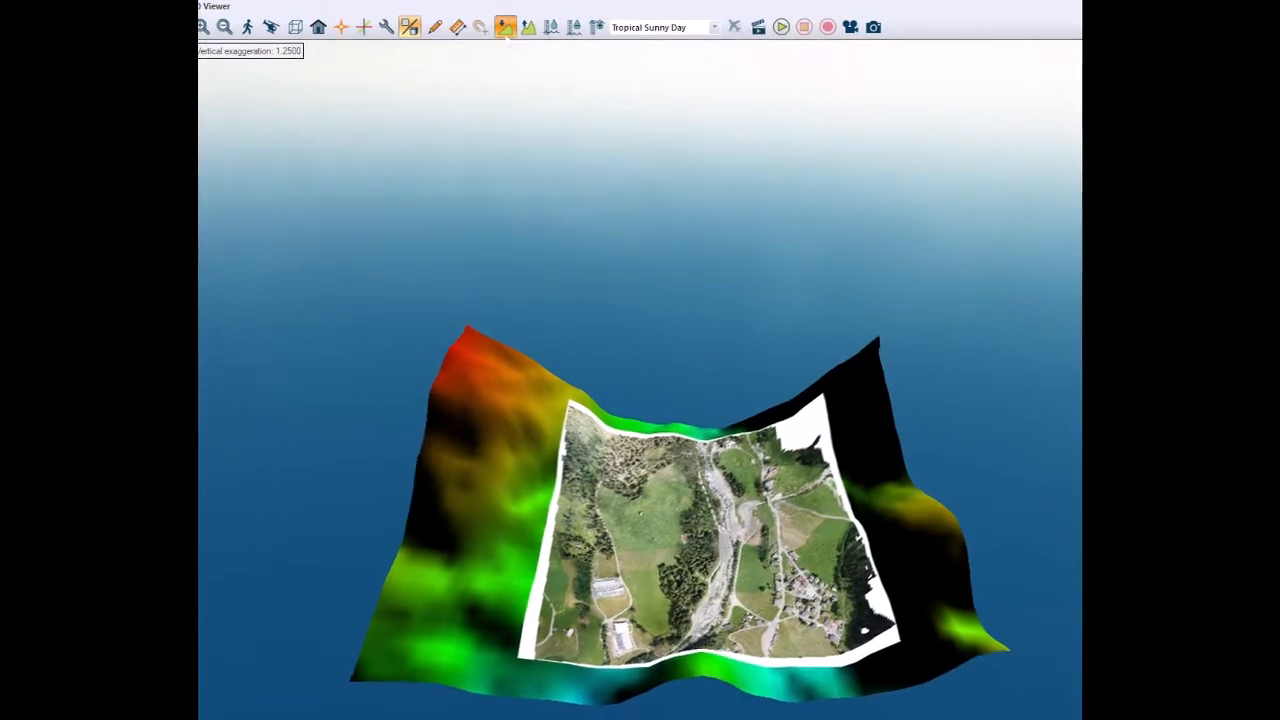
click(505, 27)
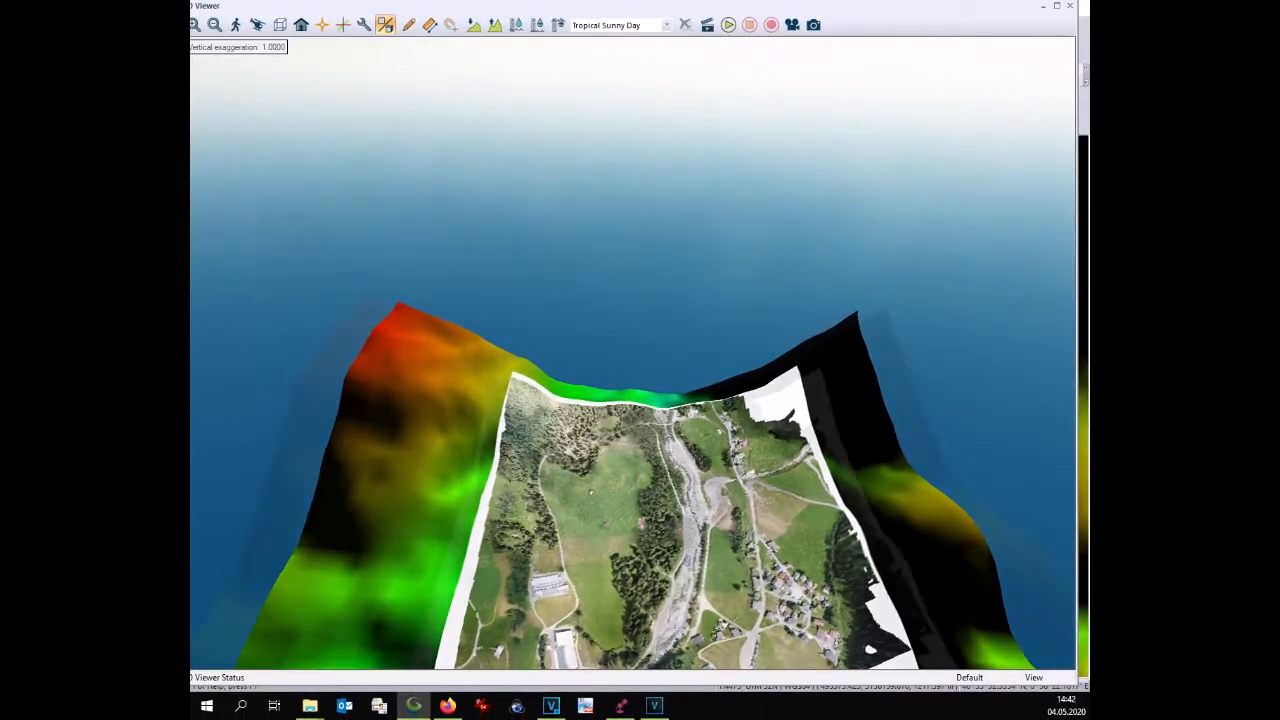
Zoom and orbit around the 3D terrain to examine the draped image, then close the 3D viewer
scroll(661, 531, up, 2)
scroll(661, 531, up, 1)
drag(654, 534, 614, 596)
scroll(614, 596, up, 1)
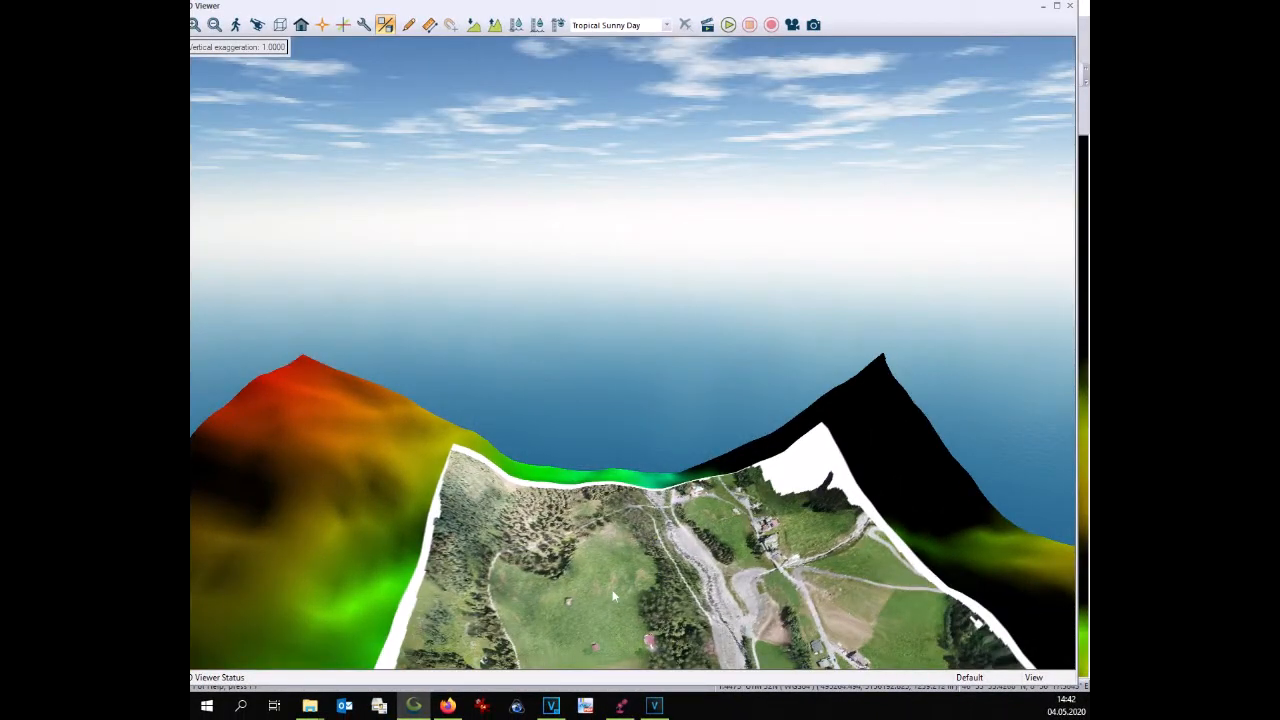
drag(614, 596, 534, 596)
scroll(534, 596, up, 1)
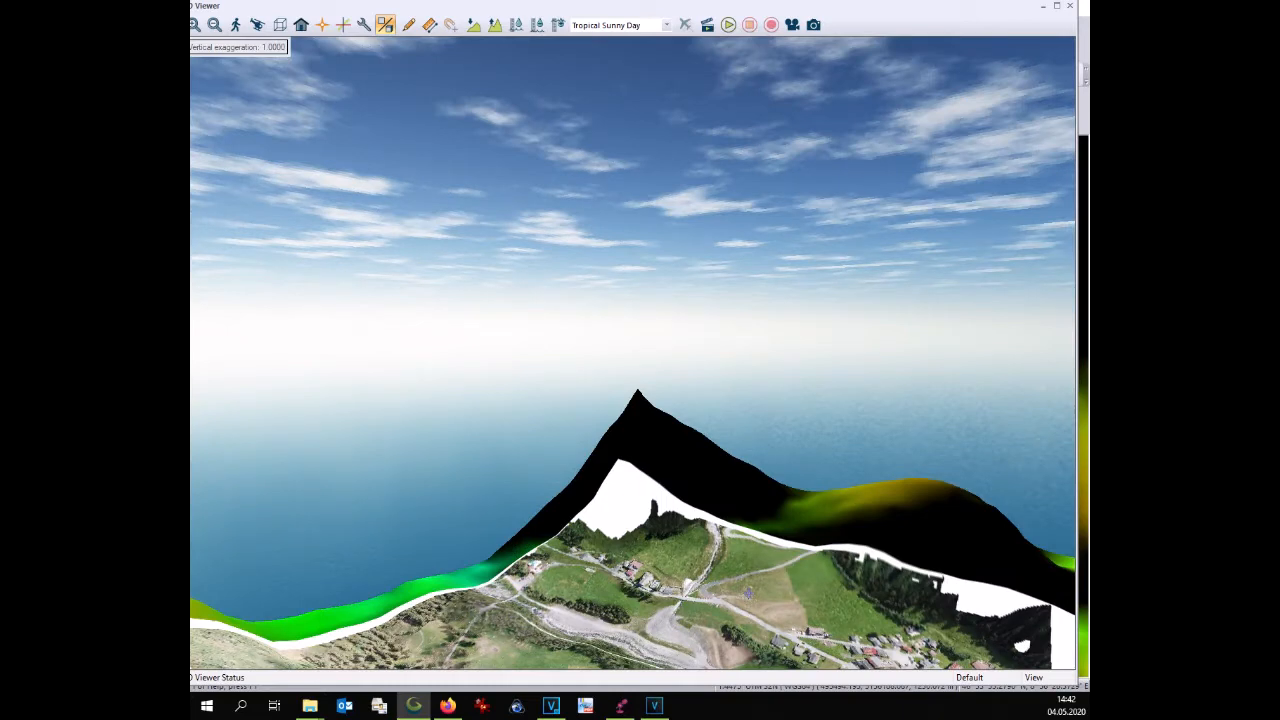
drag(747, 591, 661, 475)
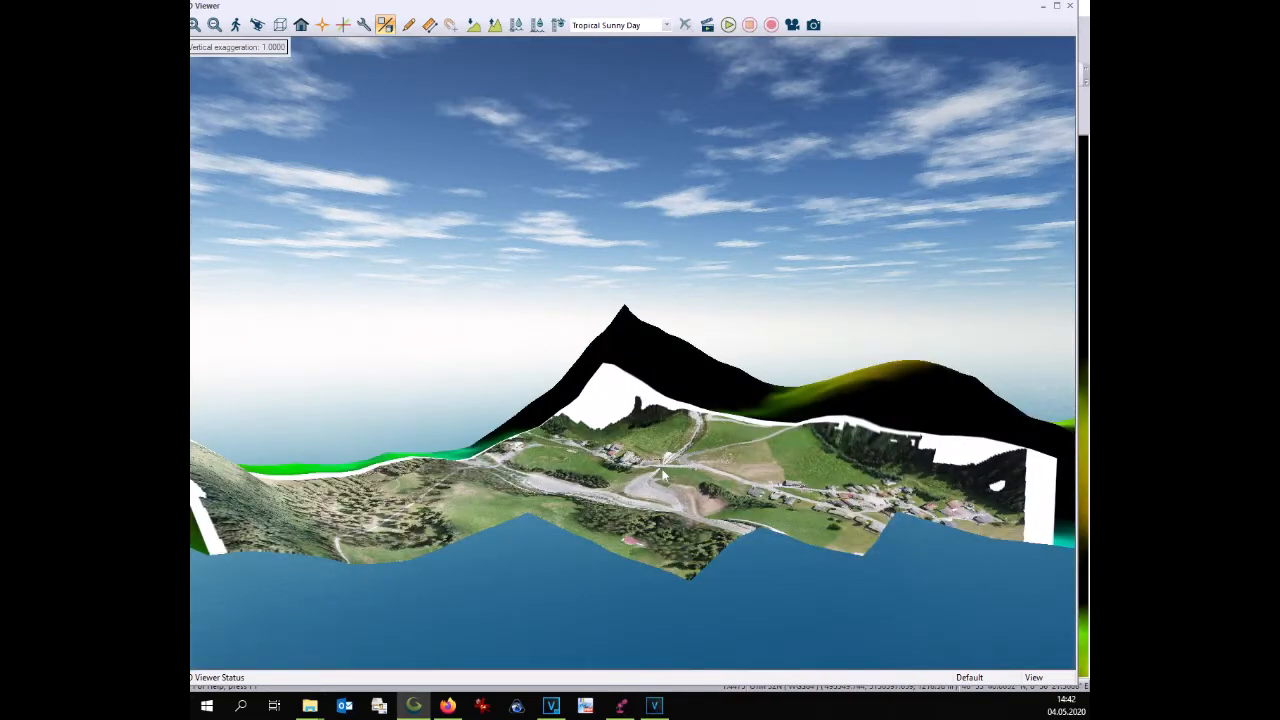
drag(661, 475, 682, 496)
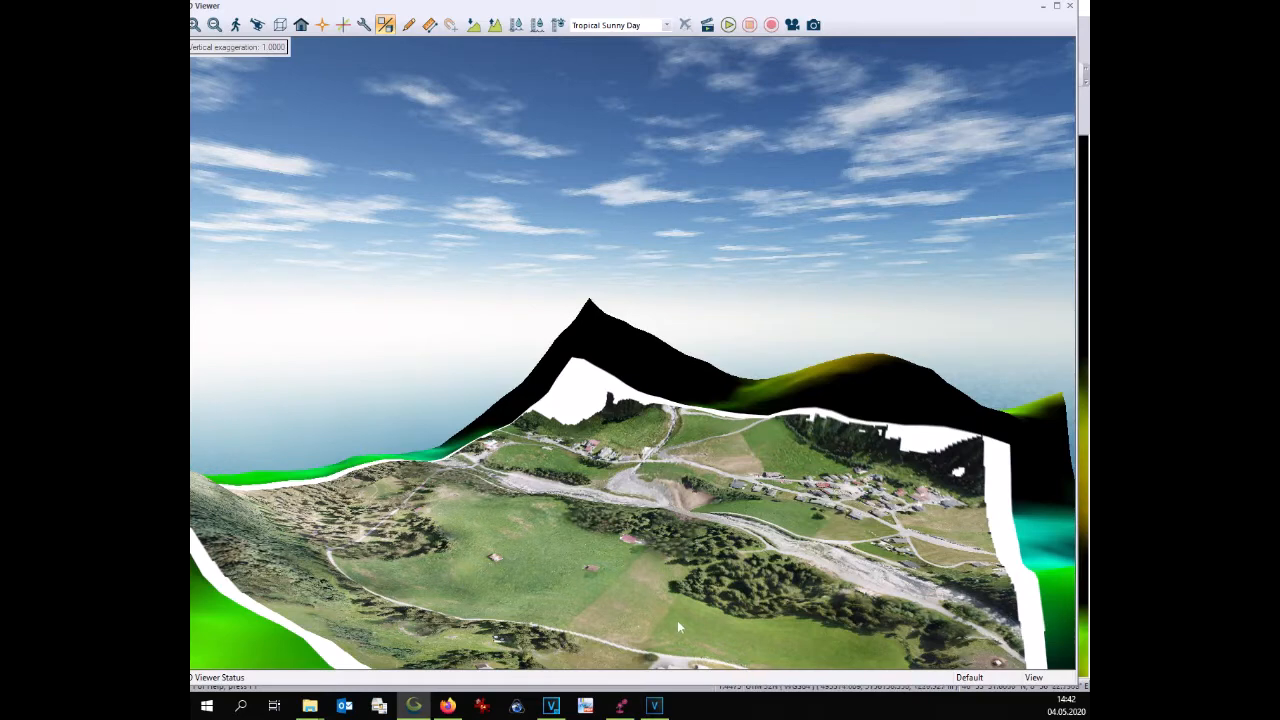
drag(678, 620, 636, 556)
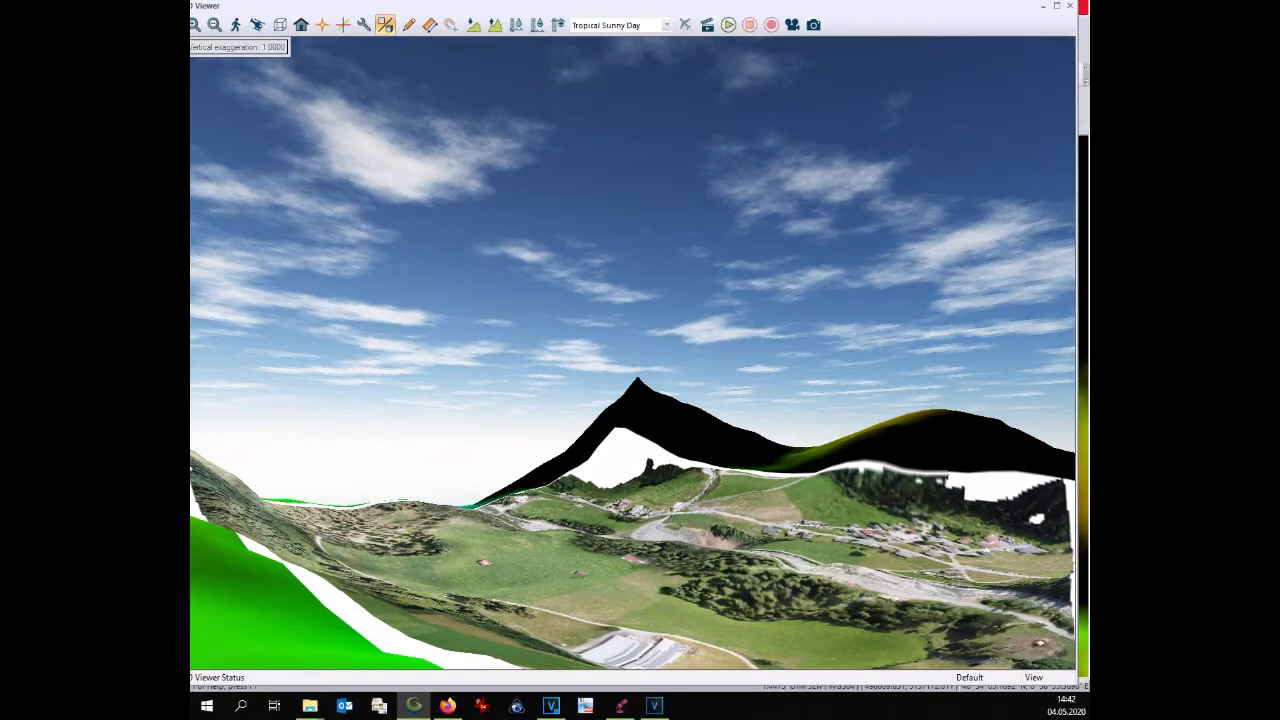
click(1069, 7)
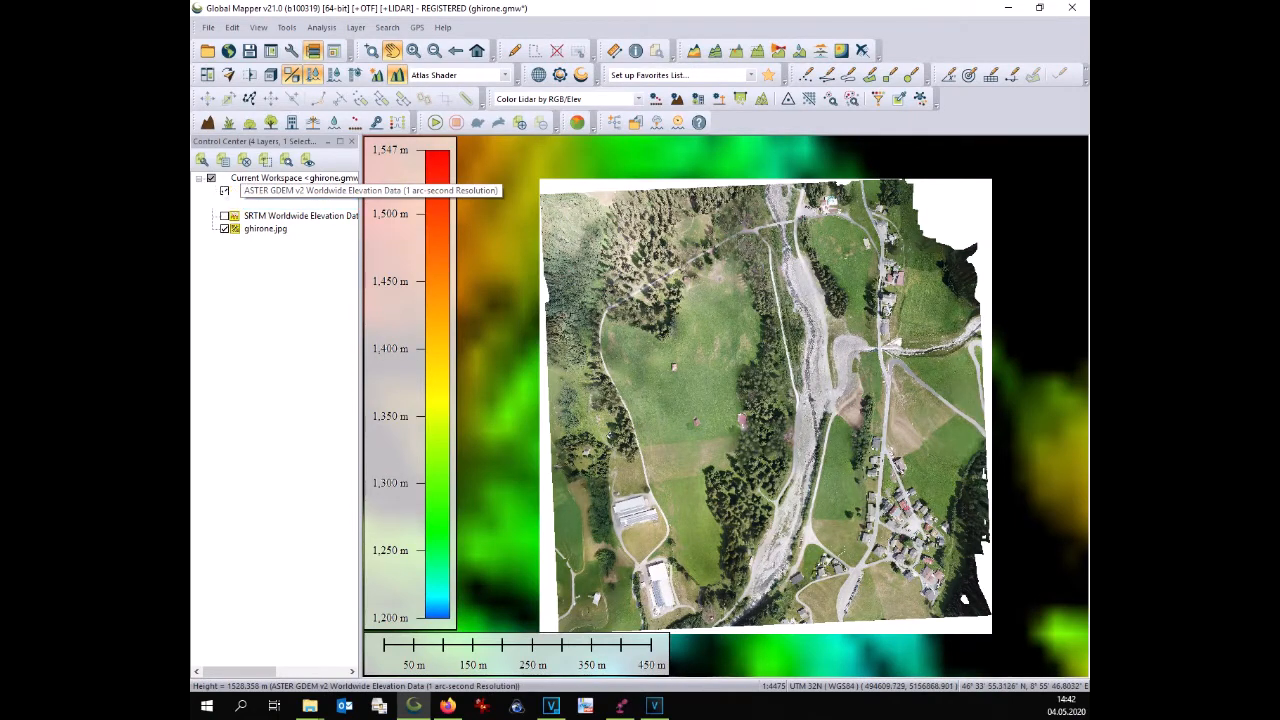
Hide the ASTER GDEM v2 layer and turn on the last SRTM Worldwide Elevation Data layer
click(224, 190)
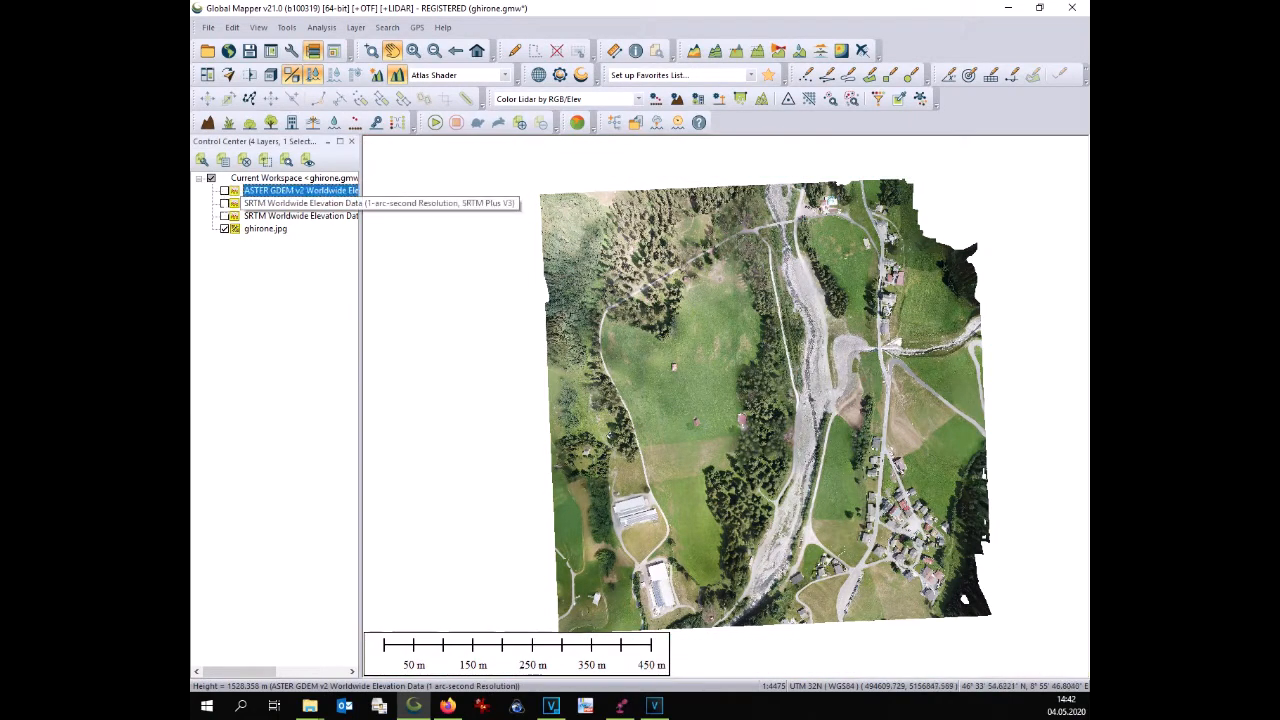
click(224, 216)
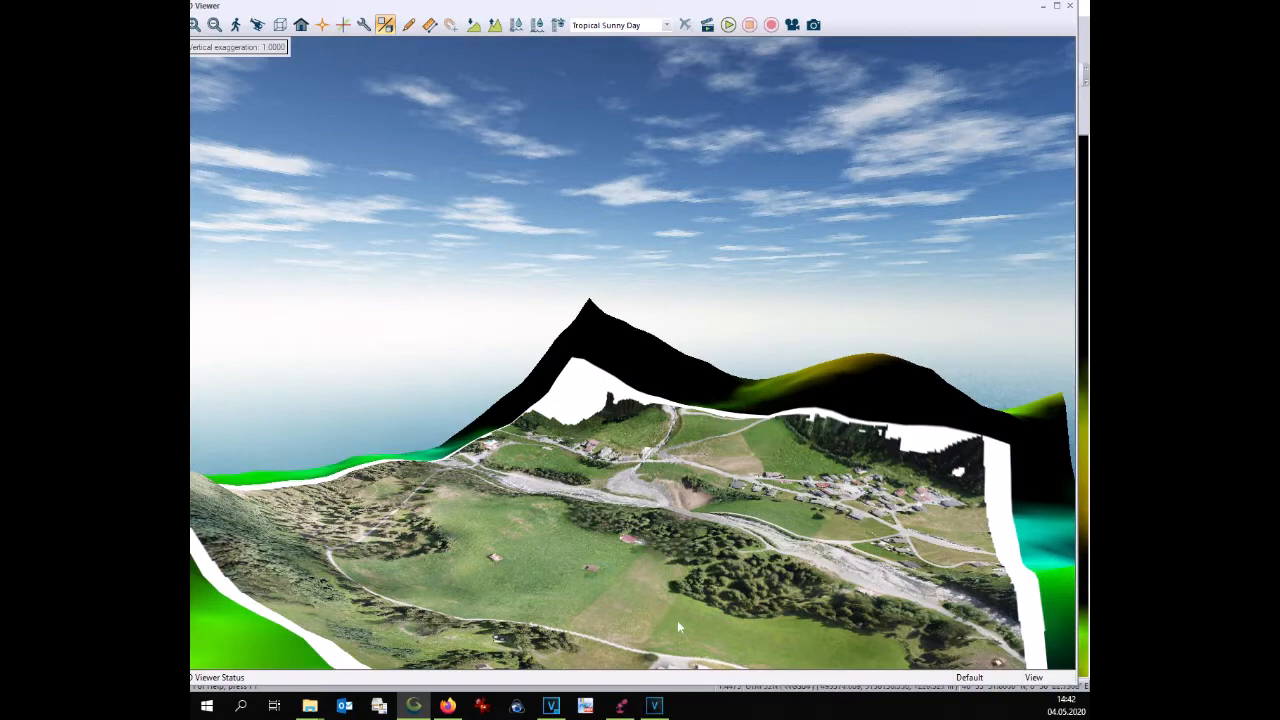
Orbit the 3D view to inspect the terrain with the SRTM layer, then close the viewer
drag(678, 621, 739, 572)
drag(897, 487, 1036, 518)
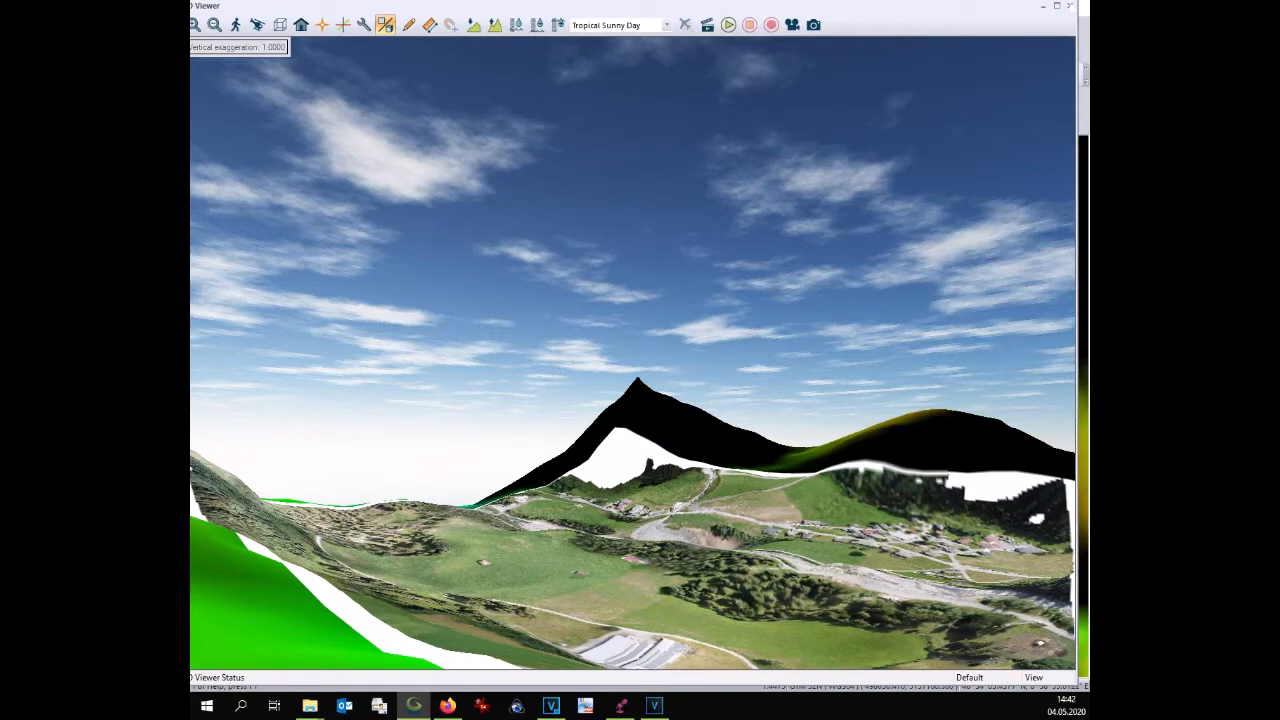
click(1069, 6)
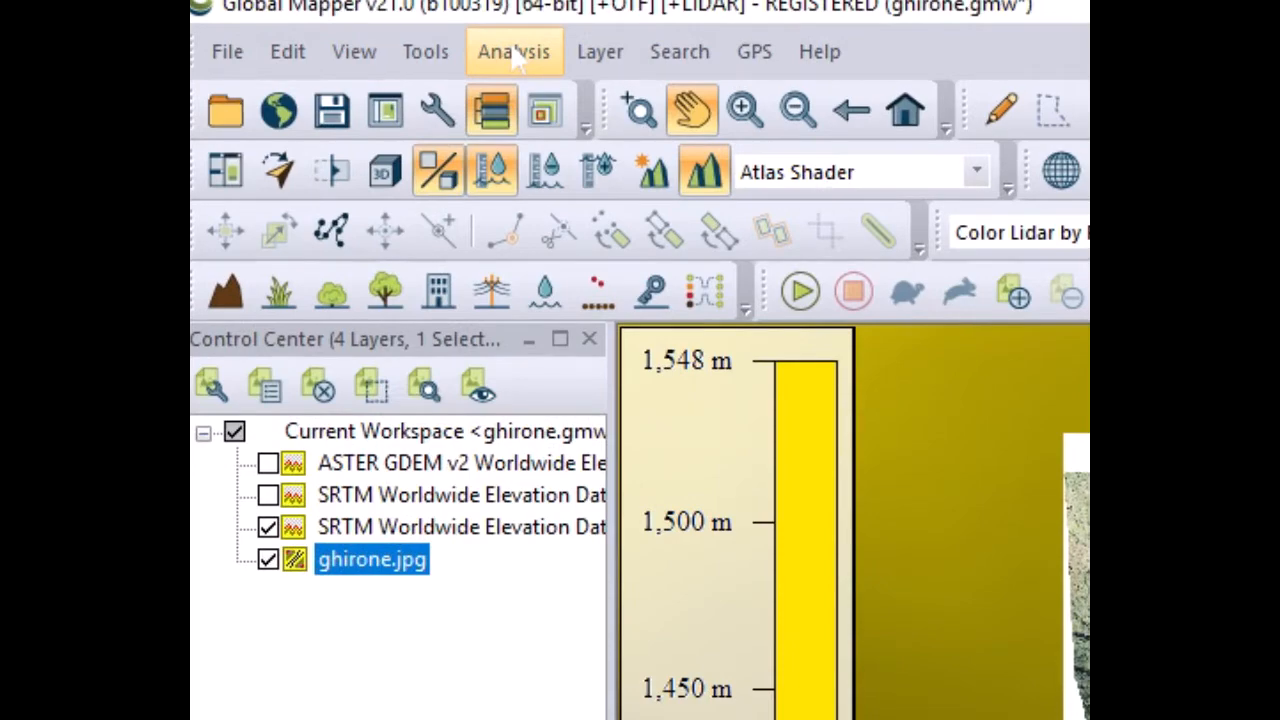
Start Generate Contours and name the layer GENERATED CONTOURS SRTM 1ArcSec
click(513, 52)
click(600, 166)
click(745, 88)
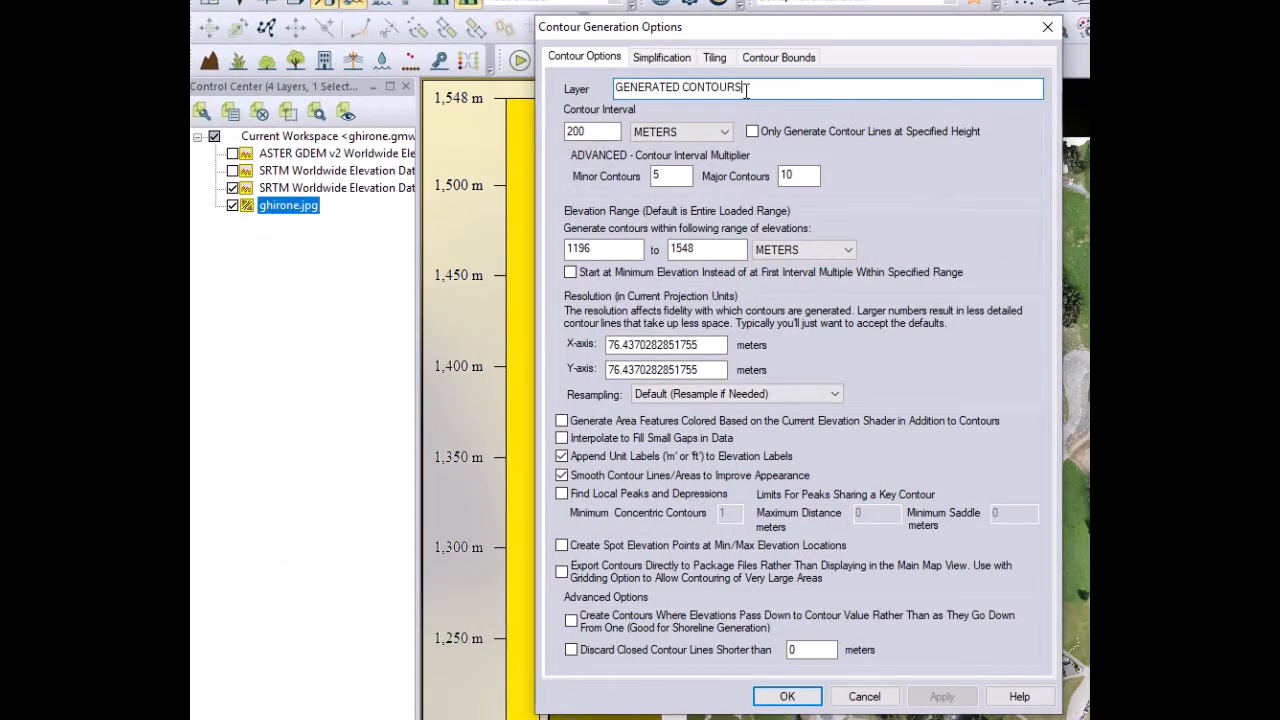
text(SRTM 1ArcSec)
Set the contour interval to 5 meters and restrict the contour bounds to all data visible on screen
key(Tab)
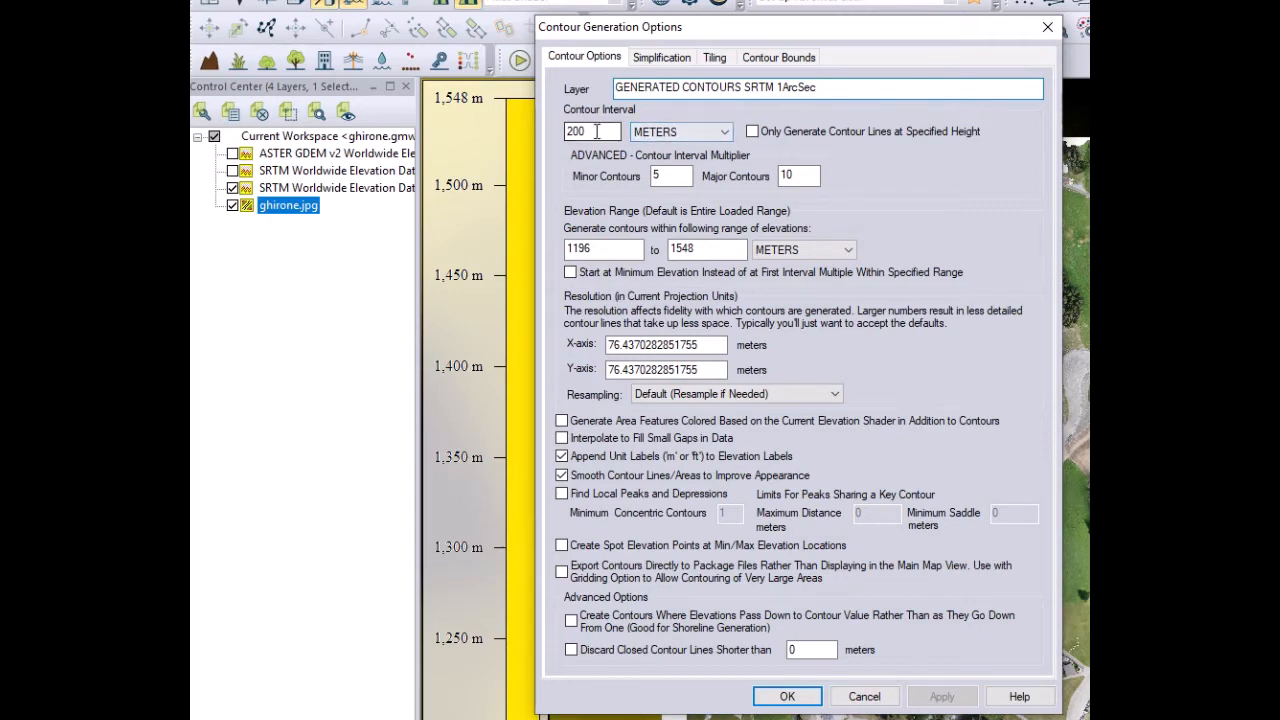
text(5)
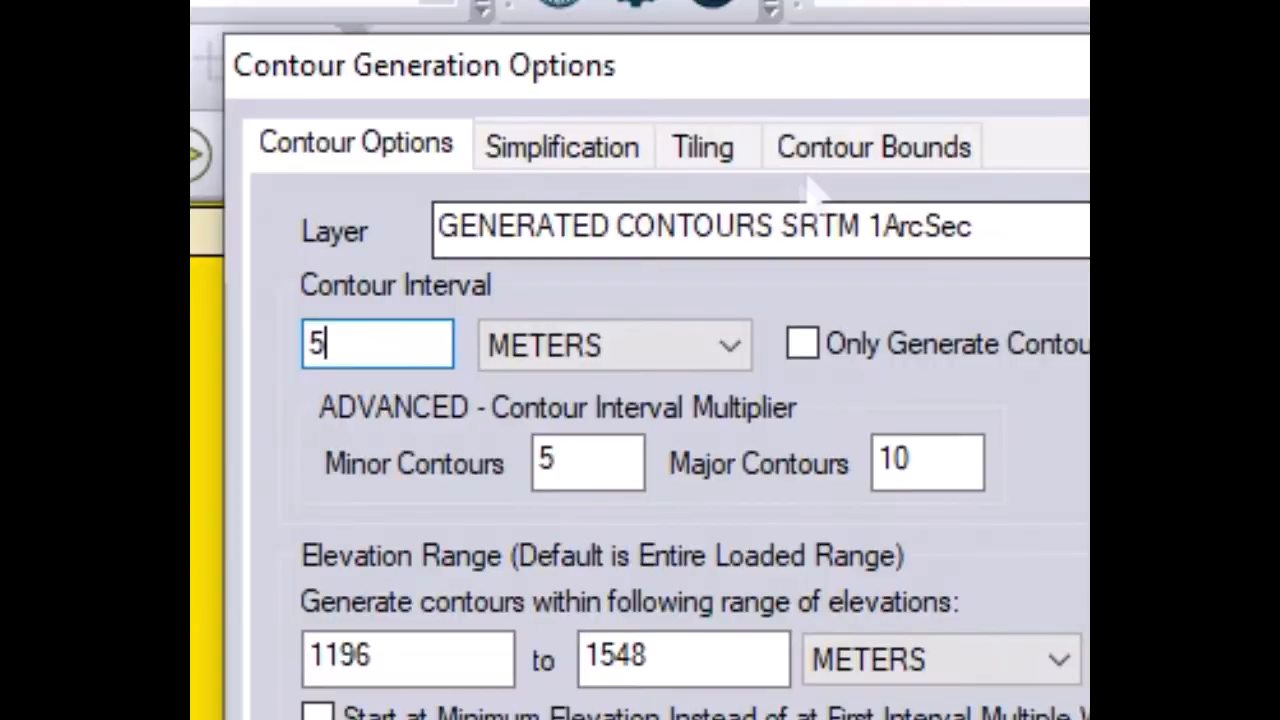
click(815, 168)
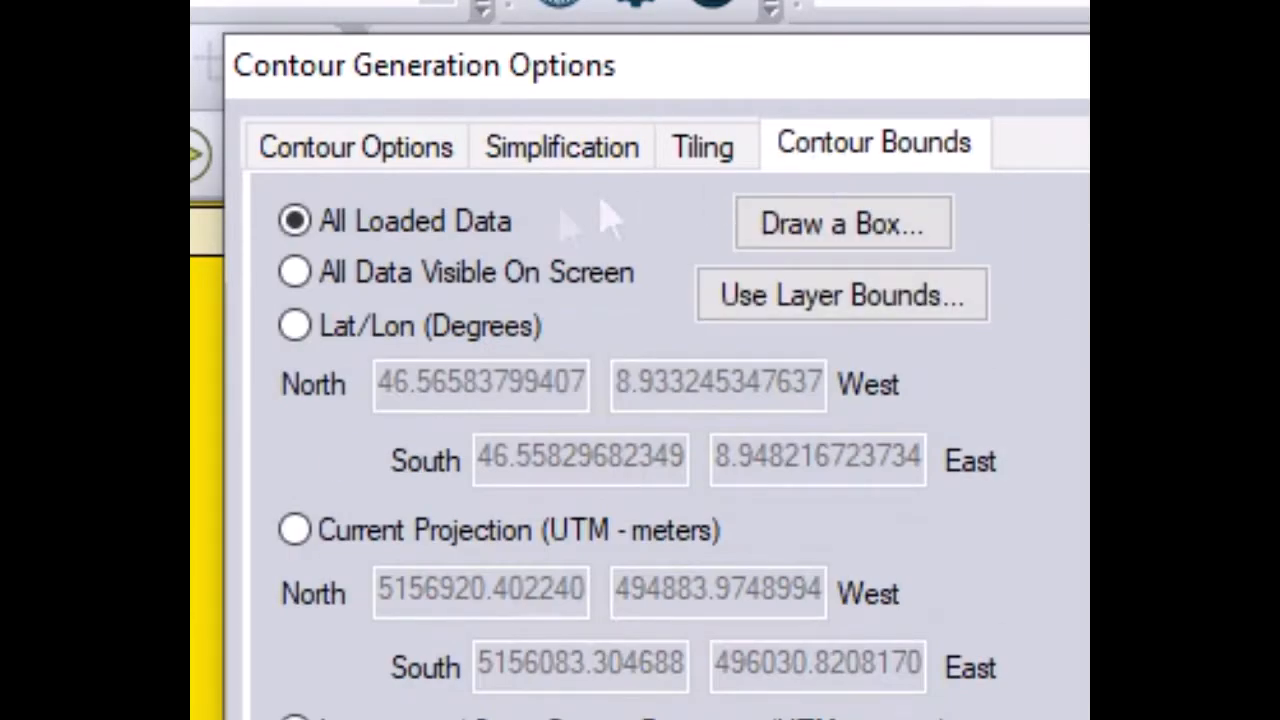
click(330, 285)
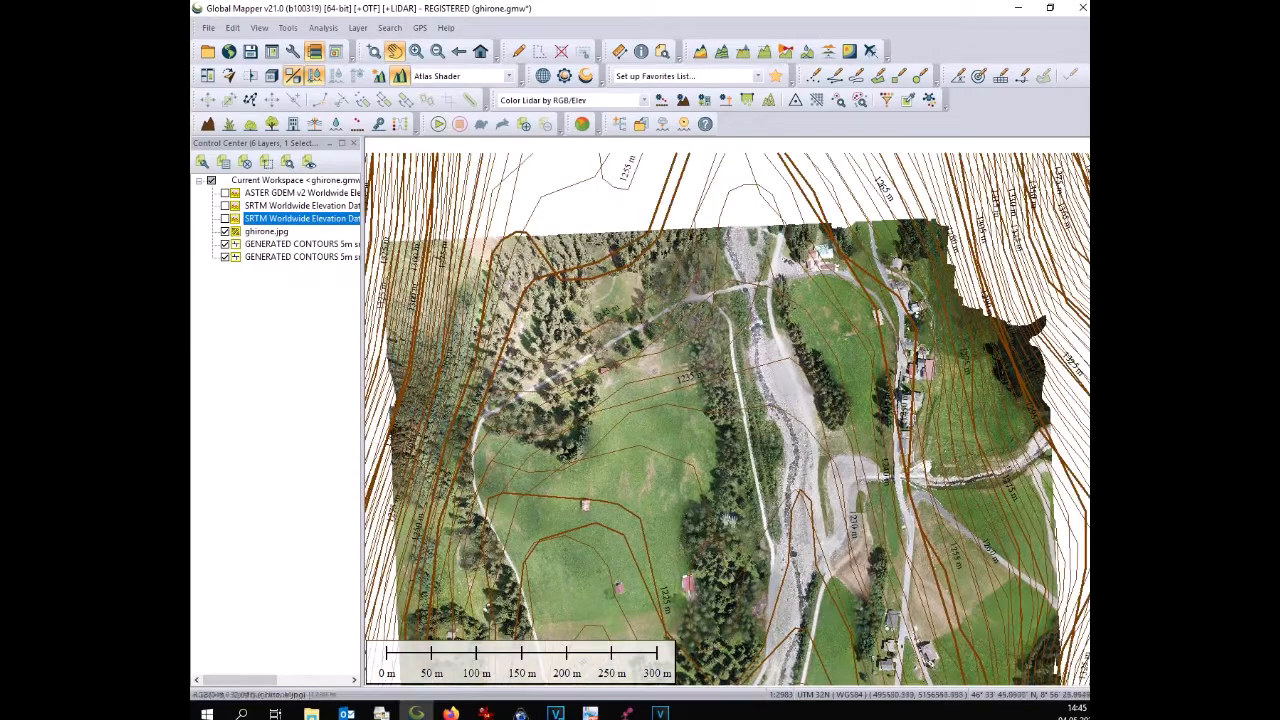
Switch the first GENERATED CONTOURS layer back on over the image
drag(785, 504, 780, 636)
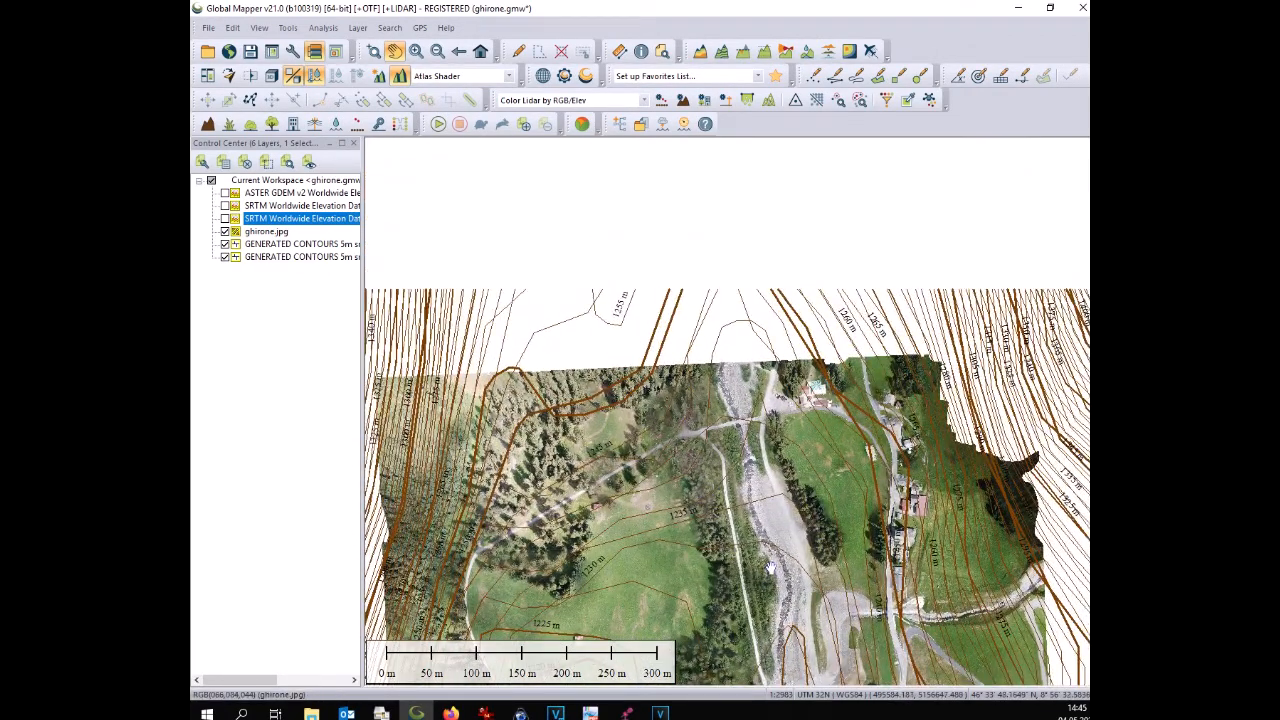
drag(698, 512, 718, 360)
drag(687, 519, 670, 390)
drag(662, 478, 647, 364)
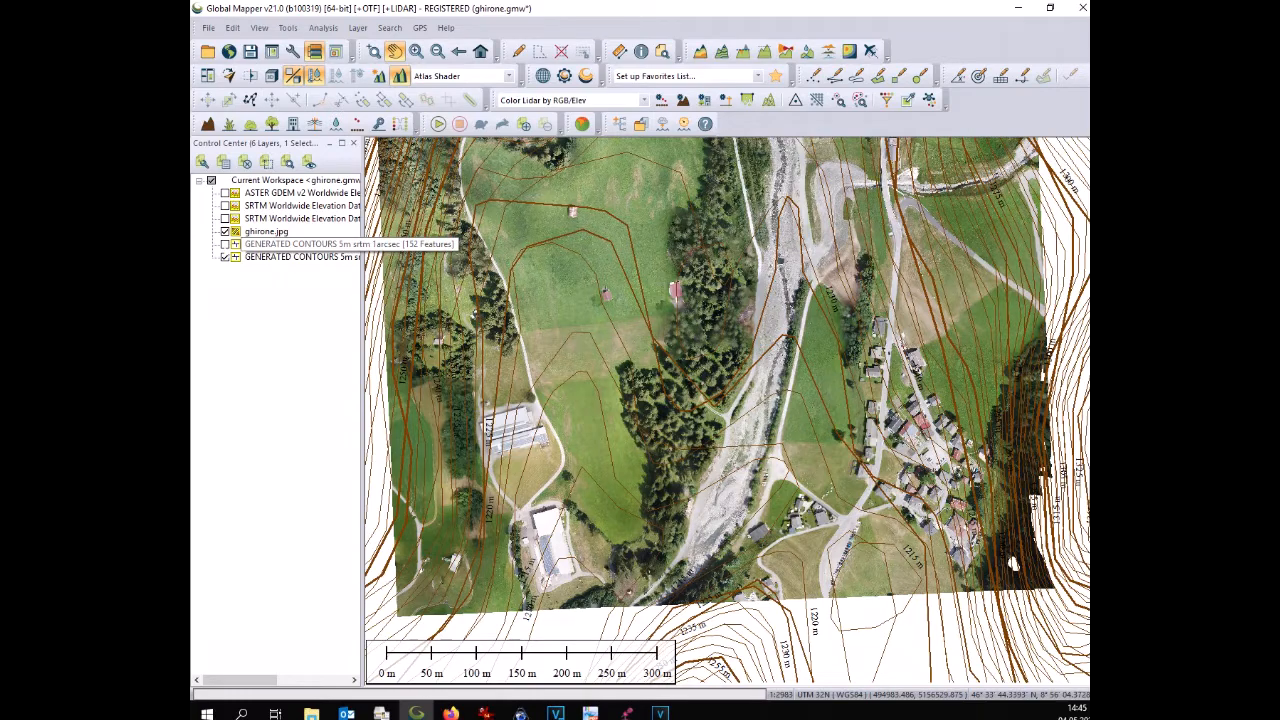
click(225, 244)
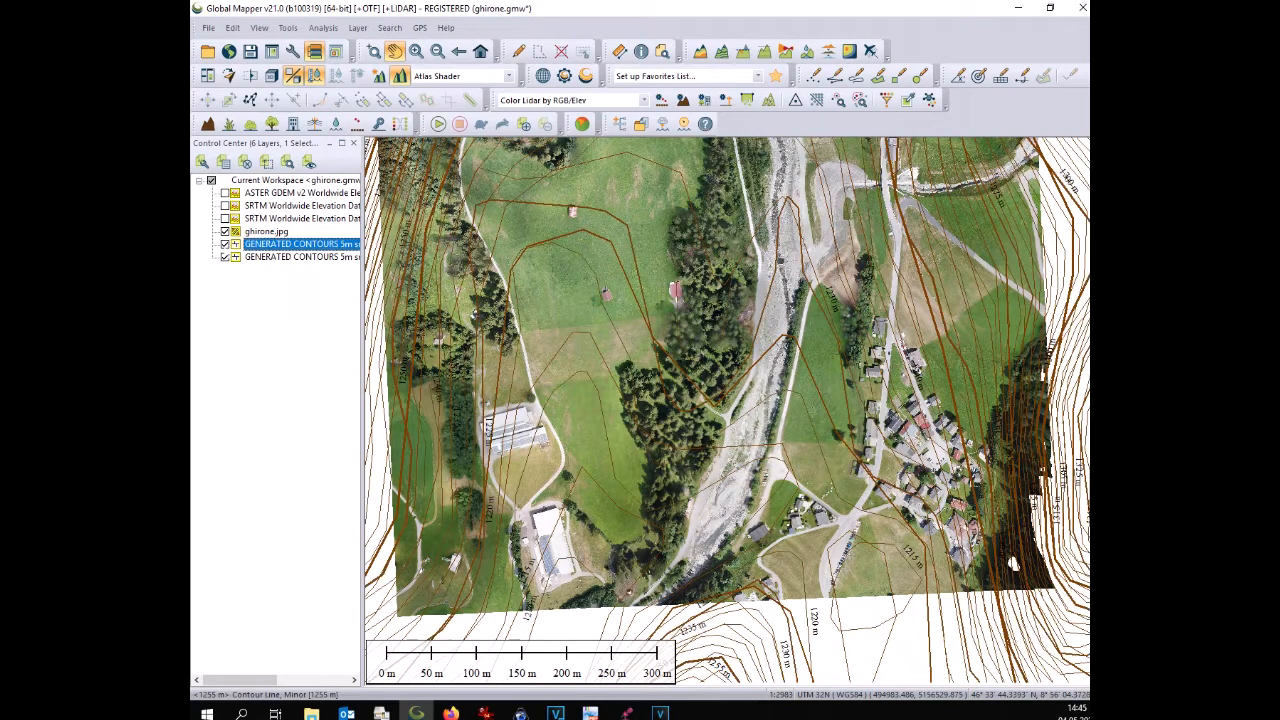